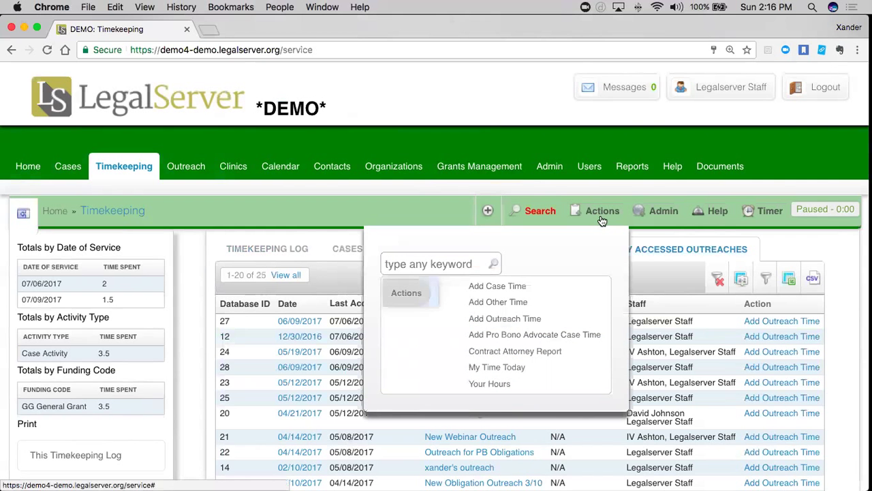
# Step: Start a new case timeslip and search cases by the client's first name
pyautogui.click(496, 289)
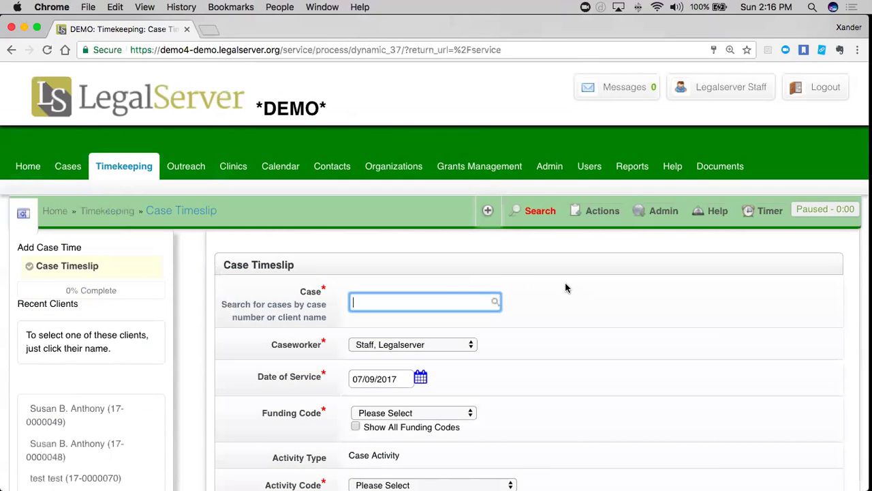
pyautogui.scroll(-3, 550, 306)
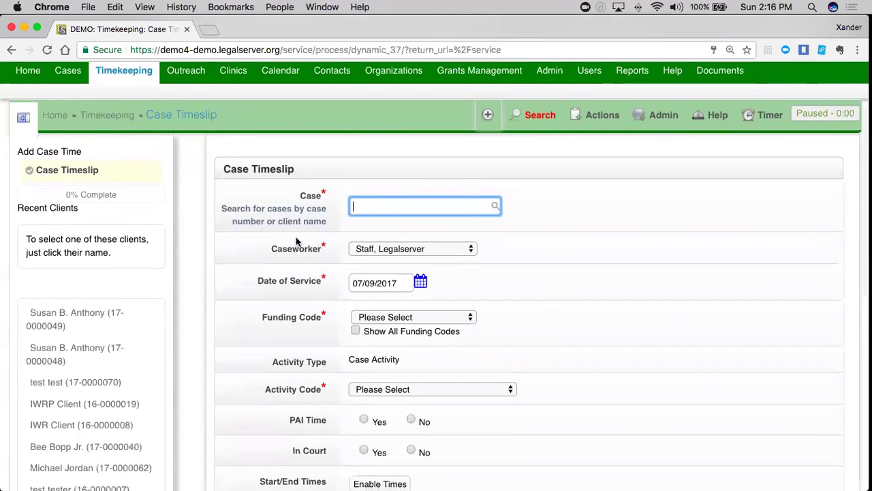
pyautogui.write('susan')
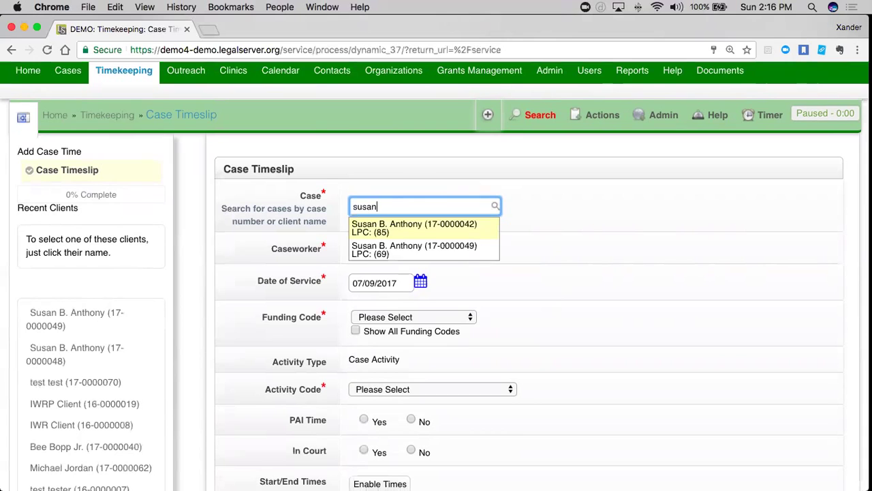
# Step: Link the timeslip to the client's first matching case with activity code 1b Interview Witness
pyautogui.click(416, 229)
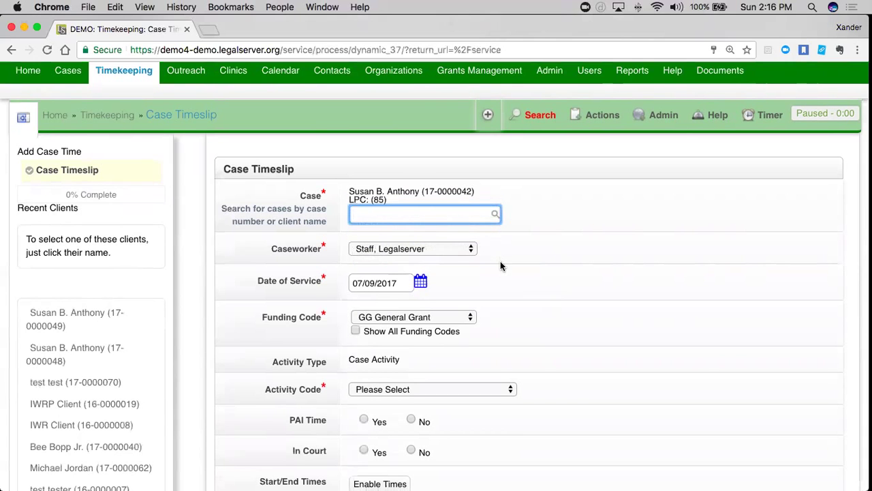
pyautogui.scroll(-2, 501, 262)
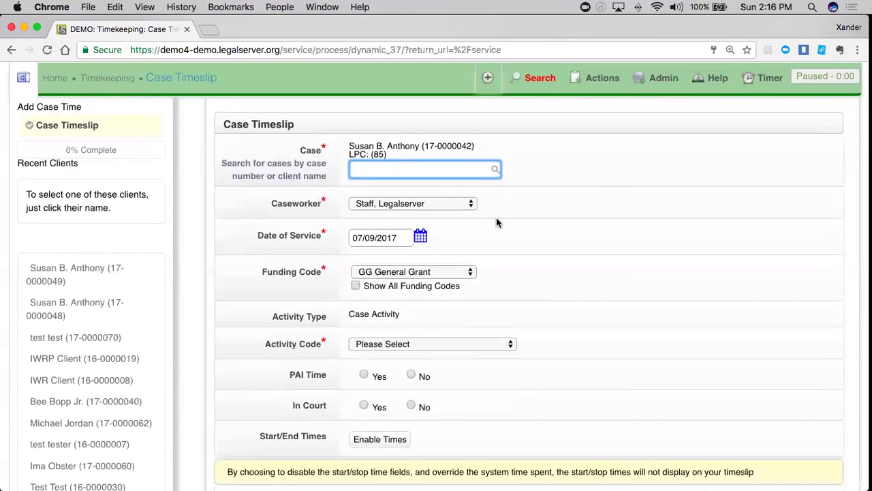
pyautogui.scroll(-2, 537, 263)
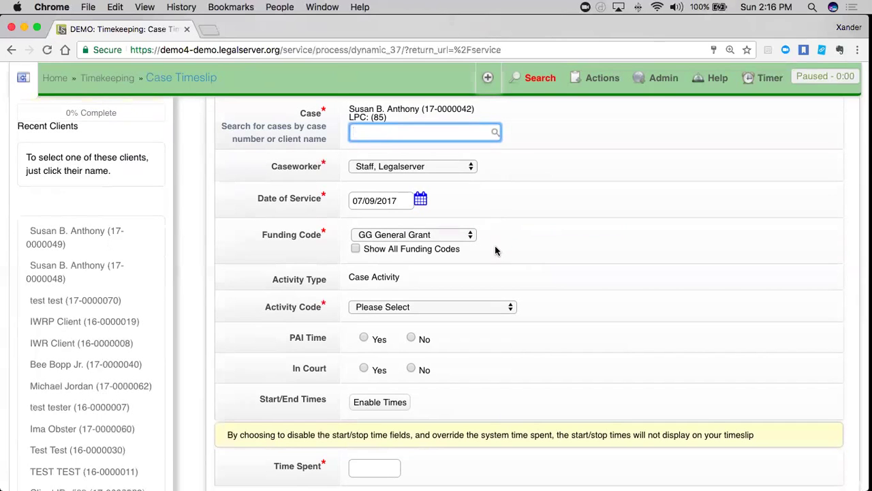
pyautogui.scroll(-3, 495, 250)
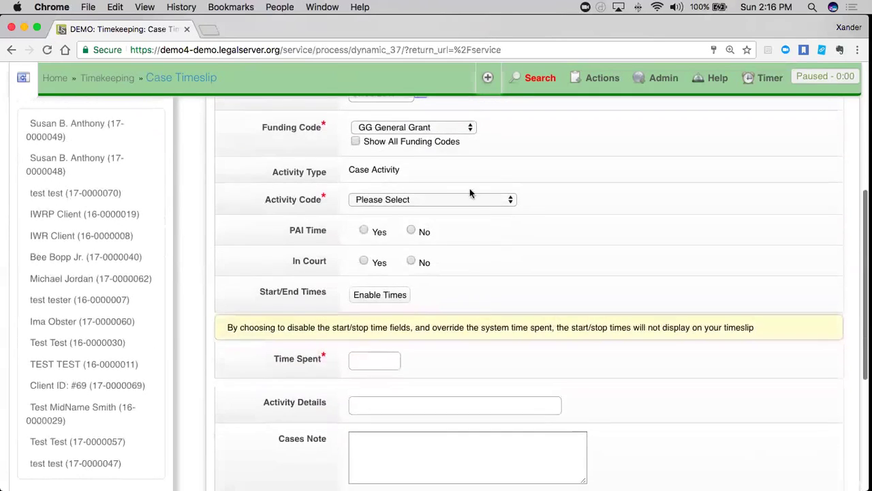
pyautogui.click(506, 200)
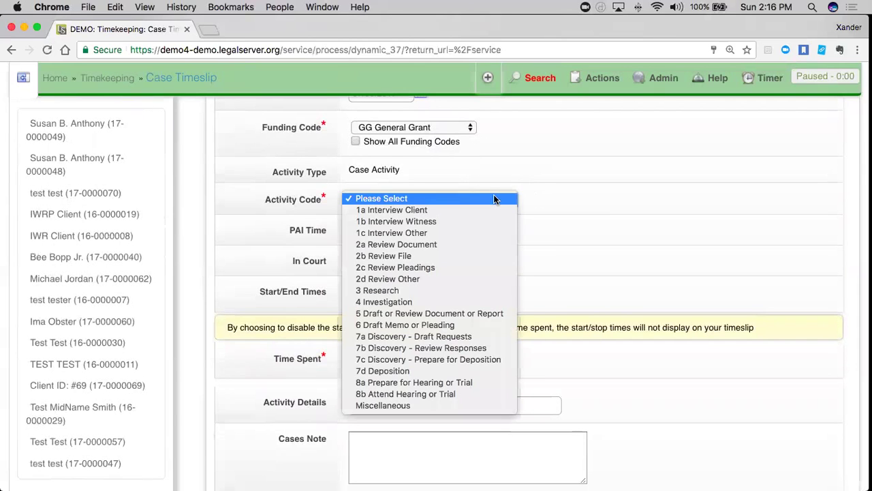
pyautogui.click(494, 220)
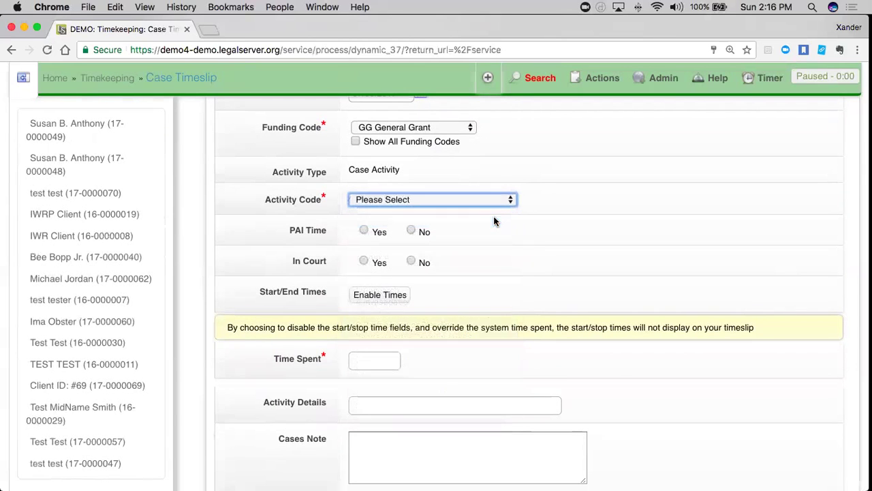
pyautogui.scroll(-2, 484, 256)
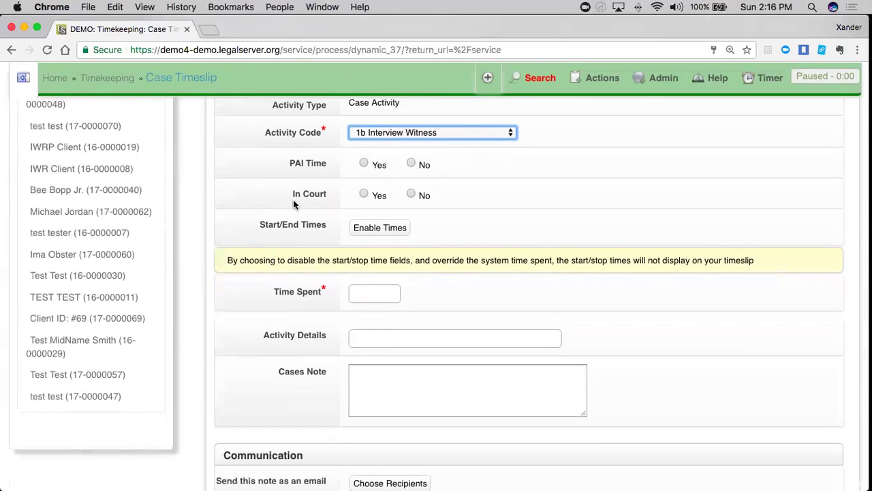
# Step: Enter .5 hours as total time spent on the case timeslip and save it
pyautogui.click(368, 227)
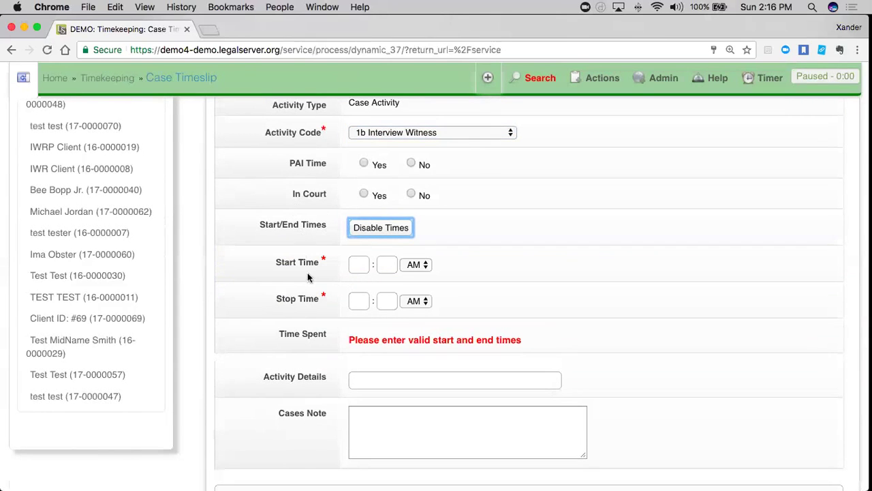
pyautogui.click(375, 235)
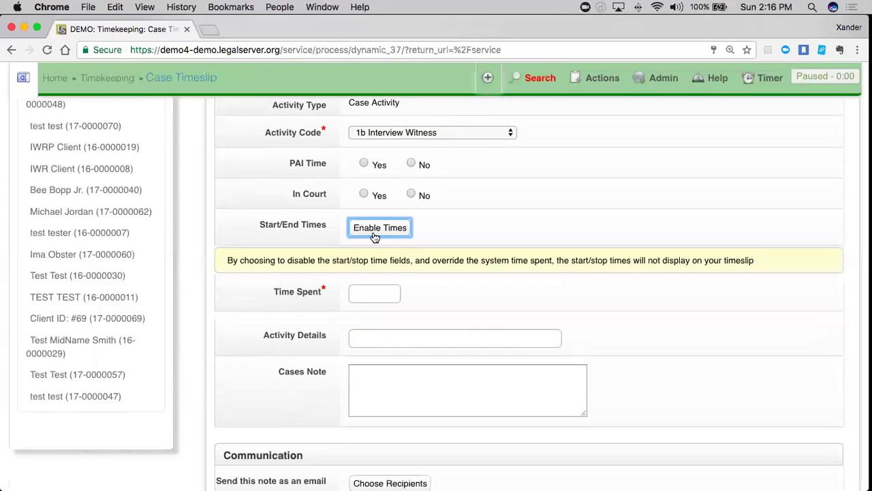
pyautogui.click(366, 293)
pyautogui.write('.5')
pyautogui.scroll(-3, 470, 322)
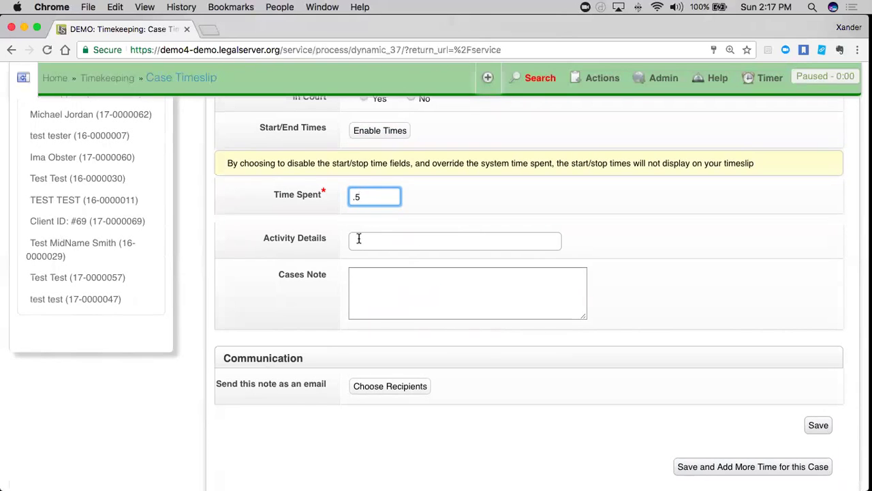
pyautogui.click(369, 277)
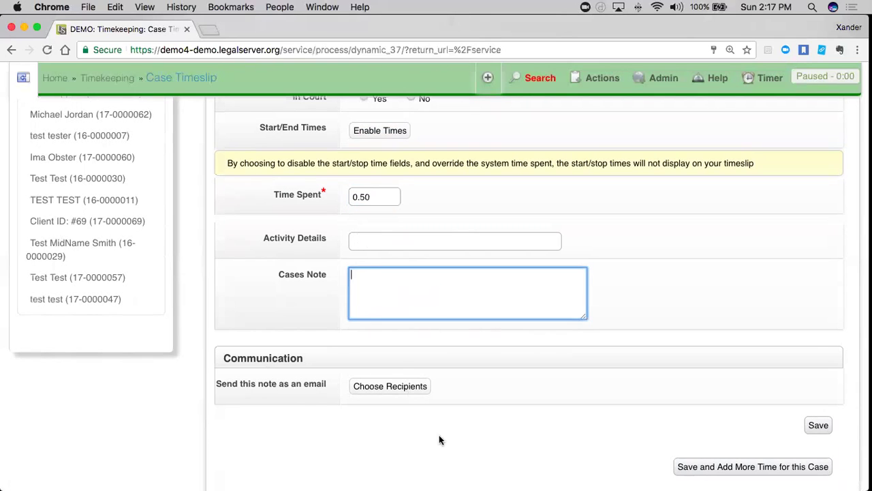
pyautogui.click(531, 433)
pyautogui.scroll(-2, 531, 432)
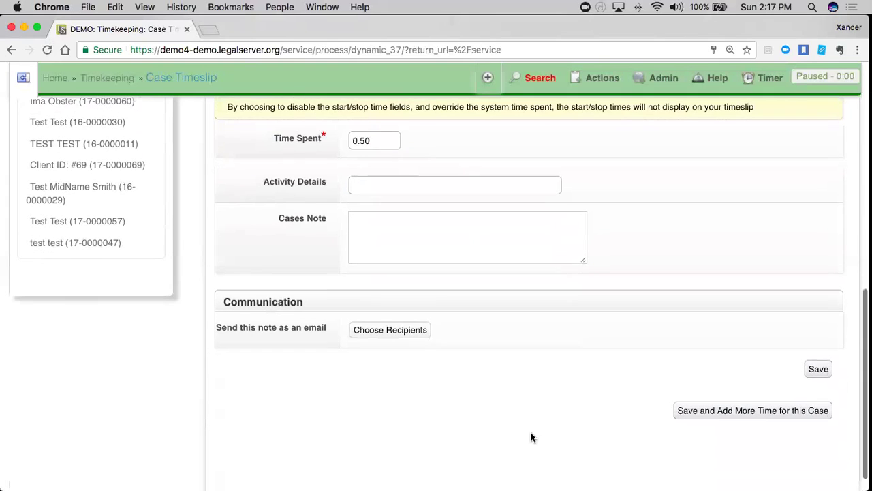
pyautogui.click(817, 369)
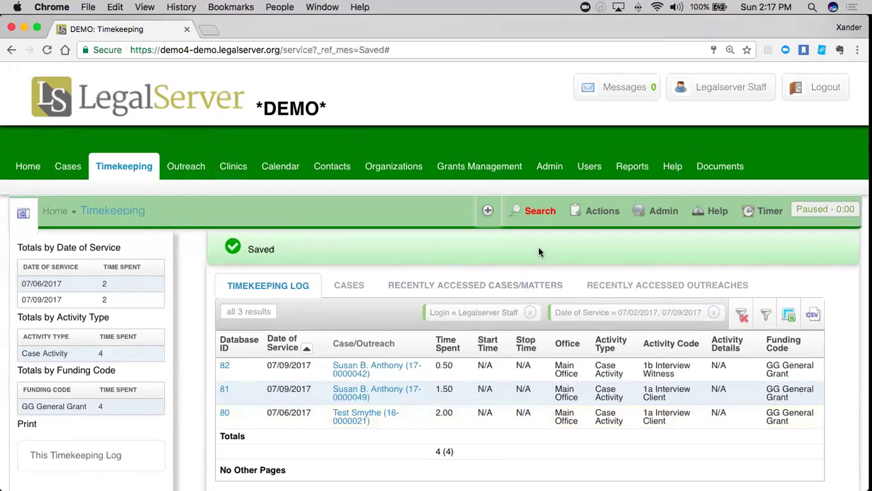
# Step: Open the Actions menu on the Timekeeping log
pyautogui.click(599, 217)
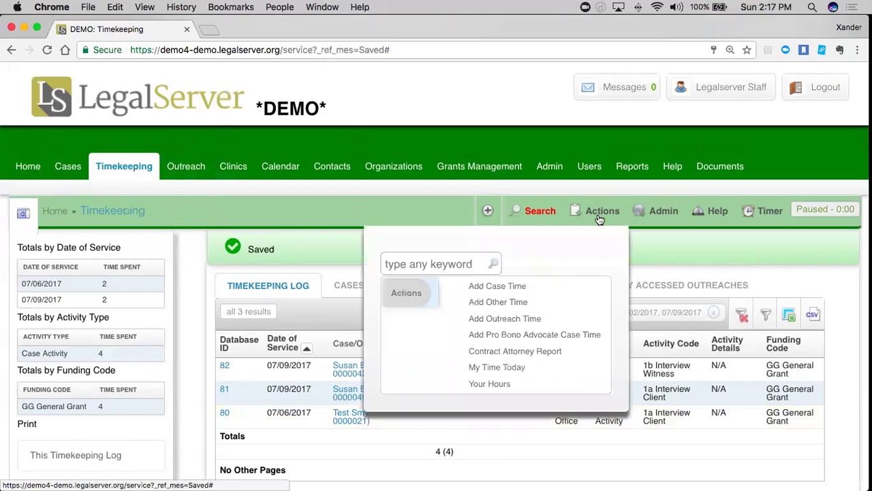
# Step: Start an outreach timeslip linked to outreach '#5 test - 10/19/2016'
pyautogui.click(508, 318)
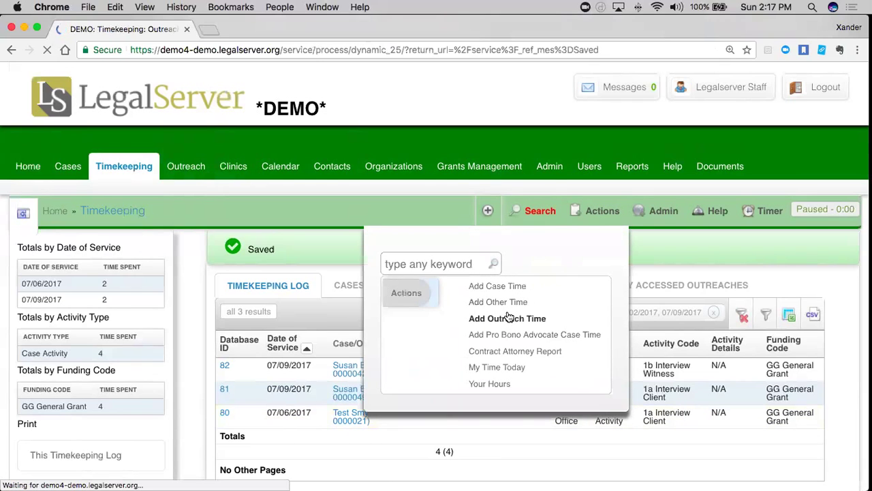
pyautogui.scroll(-3, 467, 360)
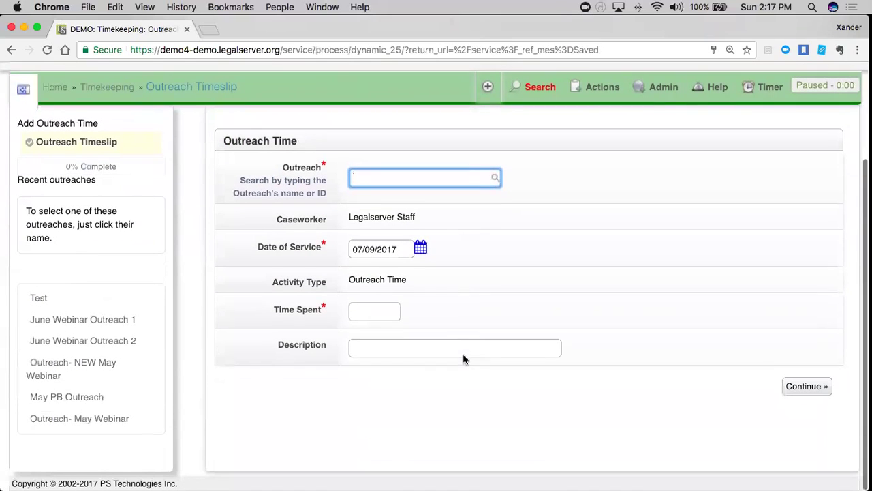
pyautogui.write('test')
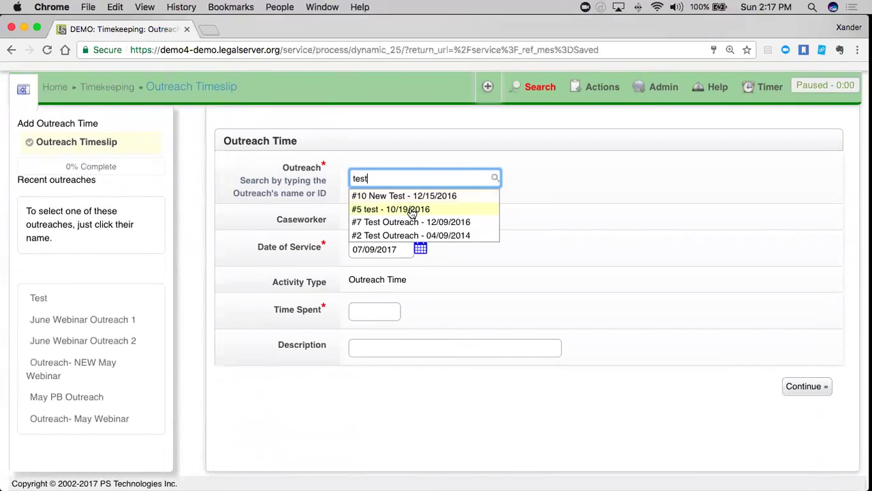
pyautogui.click(411, 211)
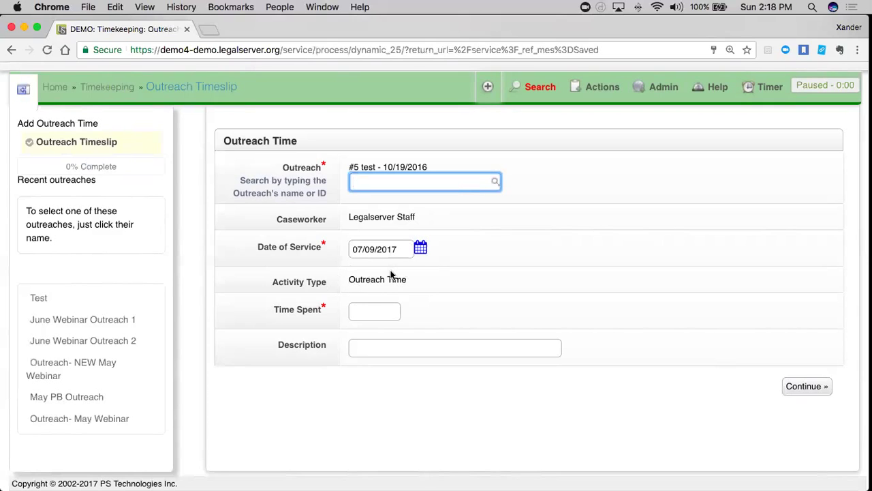
# Step: Enter .75 hours time spent on the outreach timeslip and submit it
pyautogui.click(355, 311)
pyautogui.write('.75')
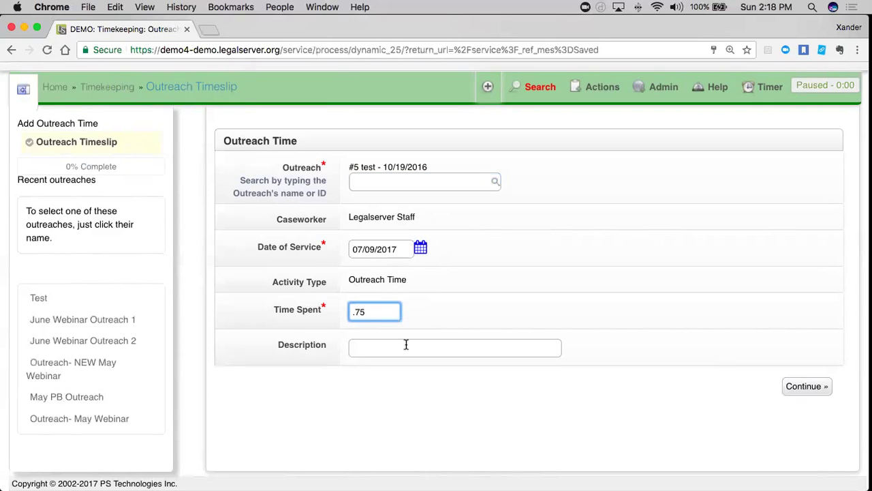
pyautogui.click(406, 346)
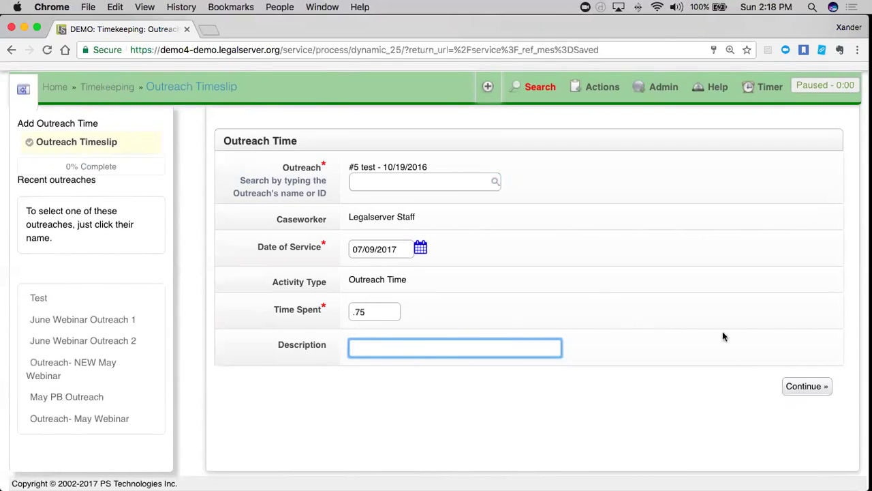
pyautogui.click(793, 386)
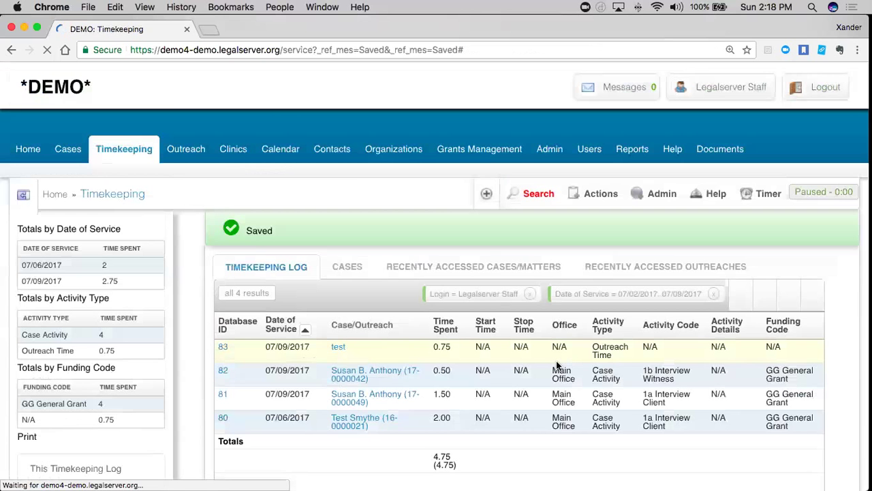
# Step: Open the 'test' outreach's profile in a new browser tab
pyautogui.scroll(-2, 470, 390)
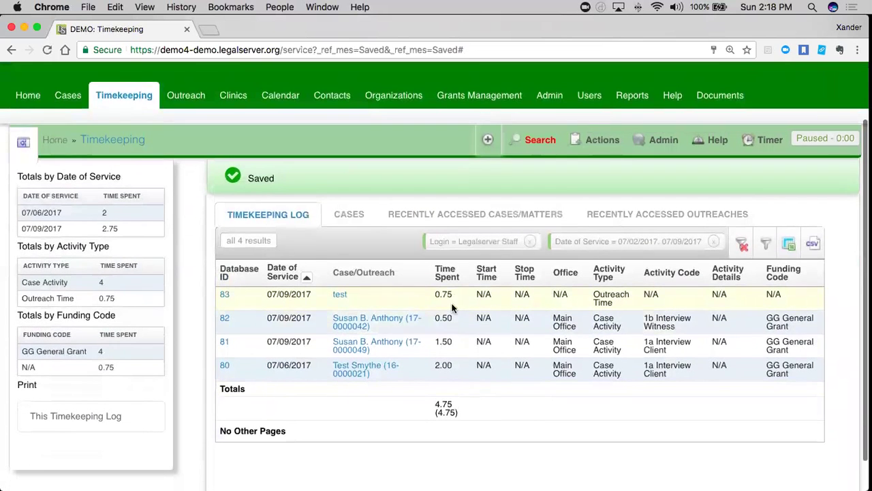
pyautogui.keyDown('super'); pyautogui.click(342, 296); pyautogui.keyUp('super')
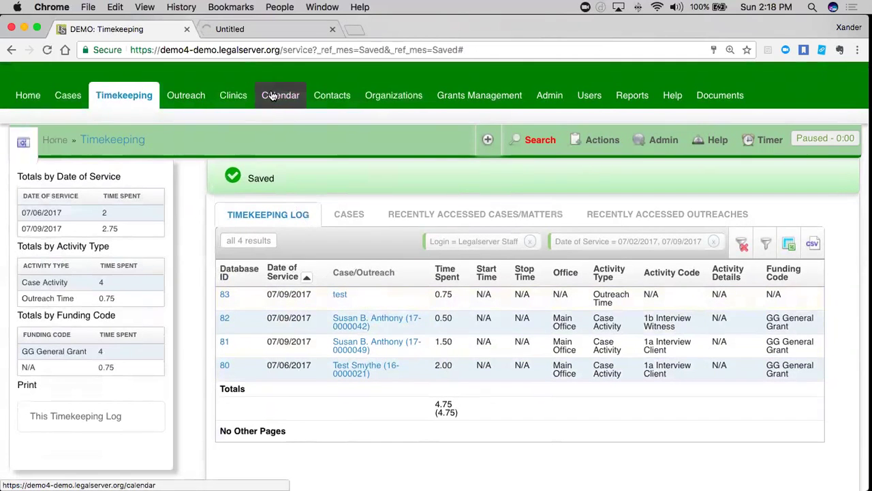
pyautogui.click(265, 29)
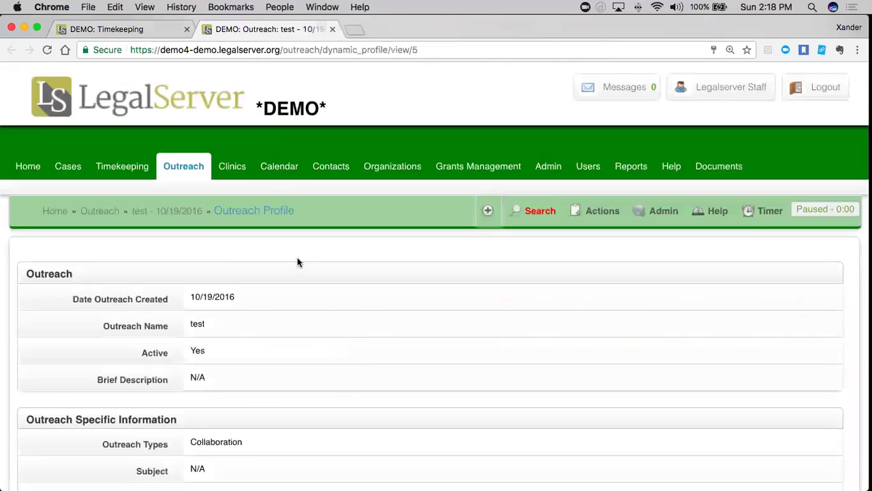
# Step: Show the outreach's Timekeeping entries and open timeslip #83 for editing
pyautogui.scroll(-2, 293, 358)
pyautogui.scroll(-7, 293, 357)
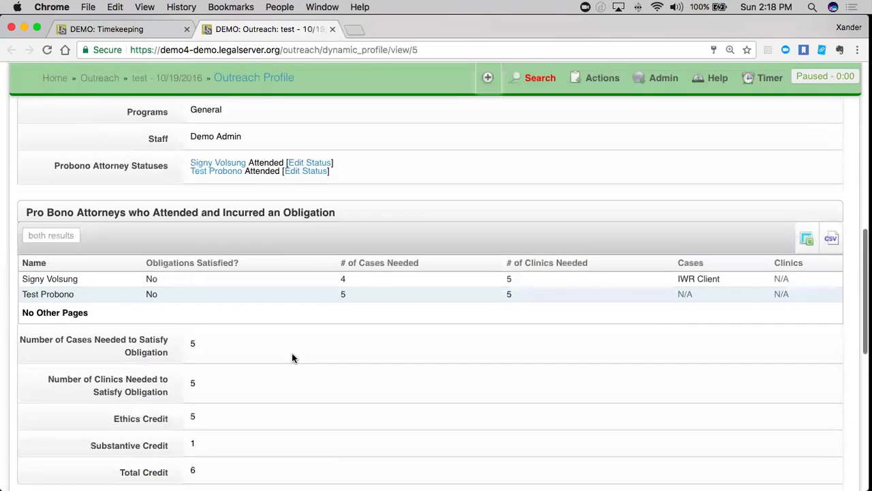
pyautogui.scroll(-7, 292, 358)
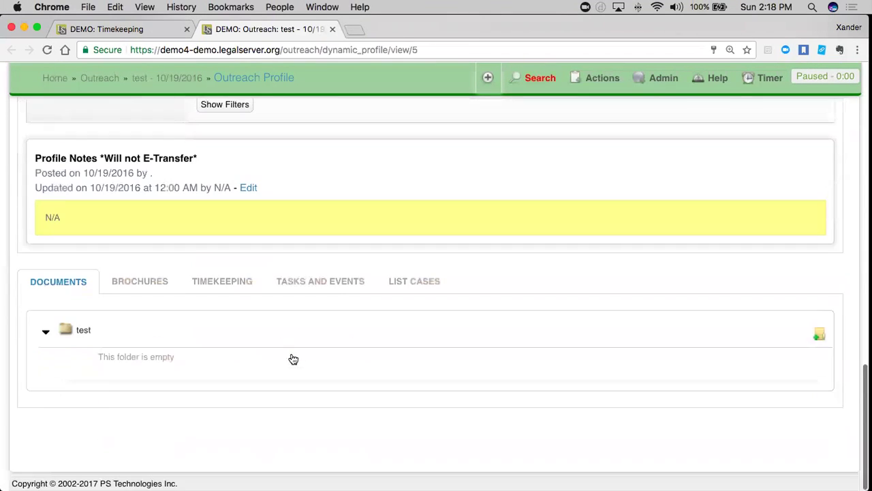
pyautogui.click(233, 285)
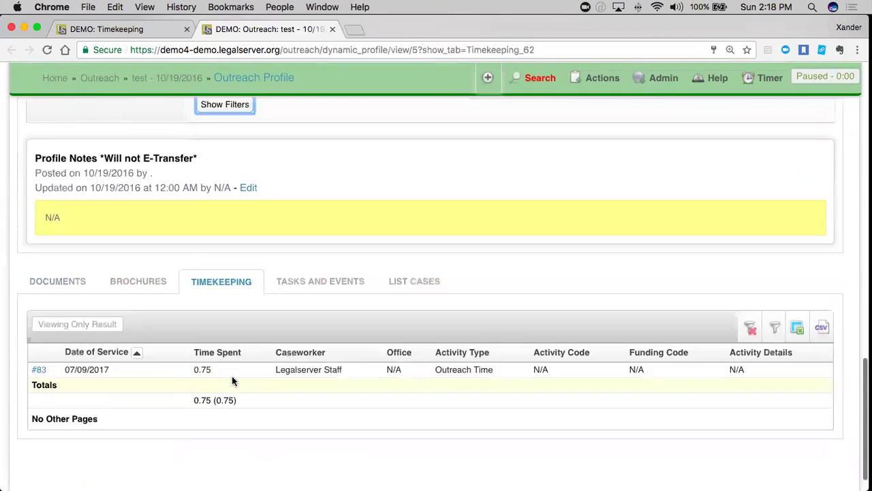
pyautogui.scroll(-2, 232, 378)
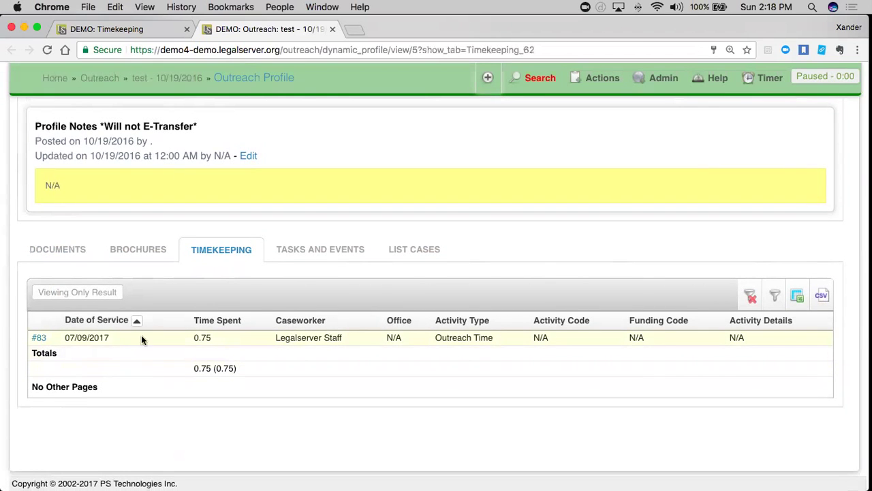
pyautogui.click(39, 339)
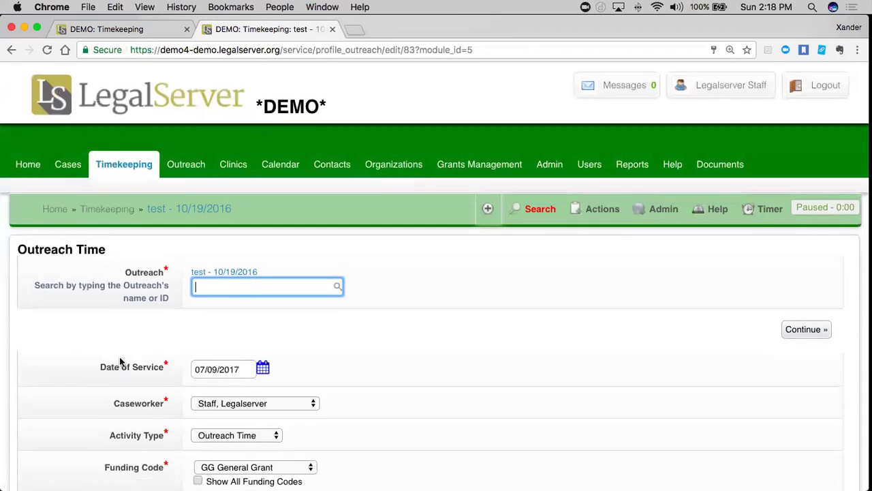
# Step: Review the #83 Outreach Time edit form, then return to the Timekeeping log
pyautogui.scroll(-2, 158, 370)
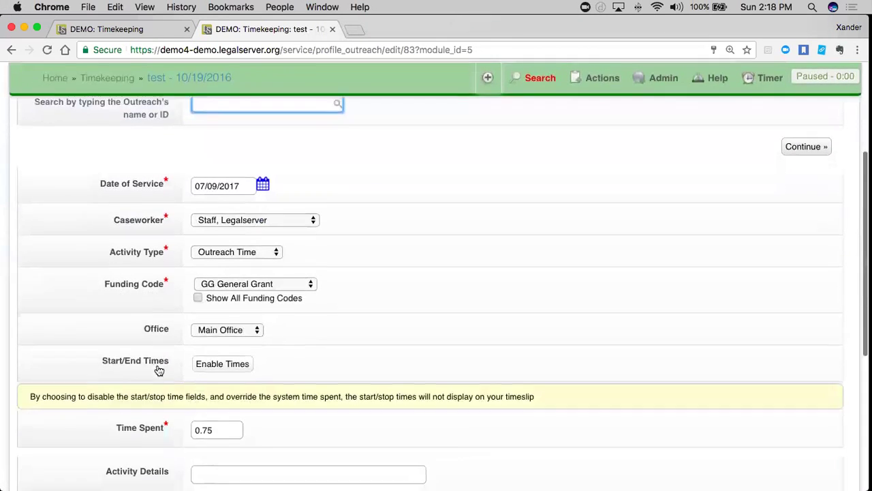
pyautogui.scroll(-4, 158, 370)
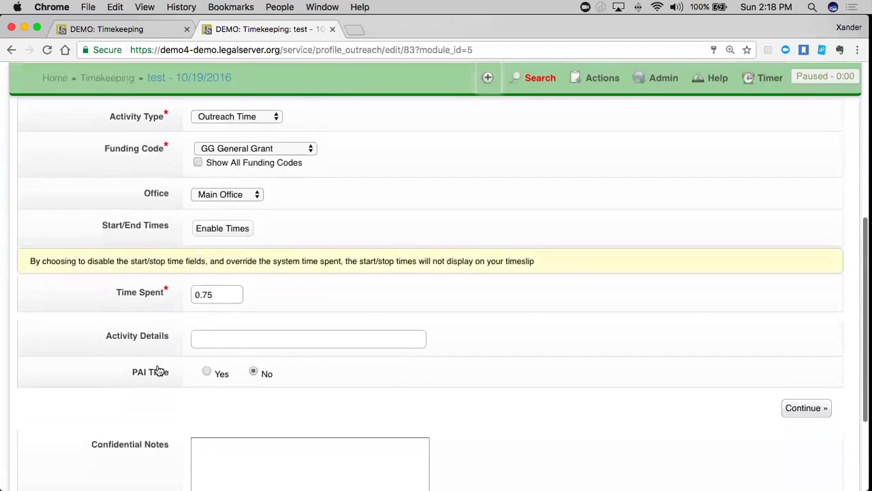
pyautogui.scroll(8, 157, 368)
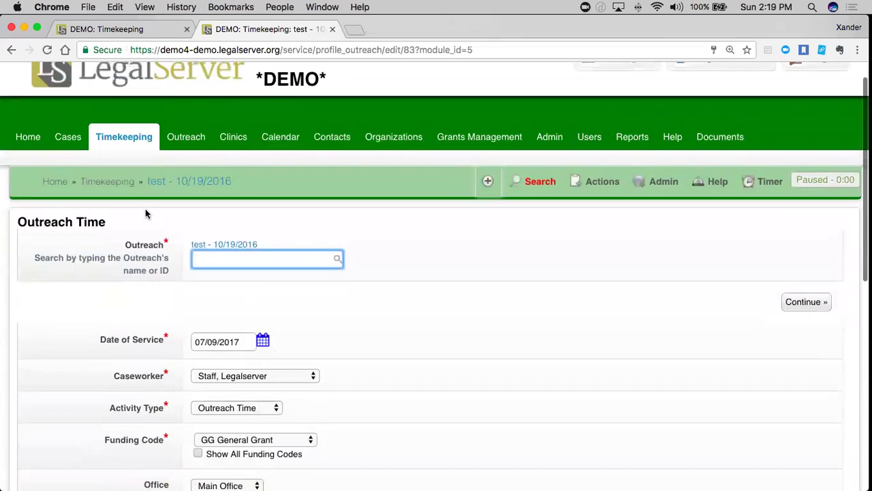
pyautogui.click(138, 127)
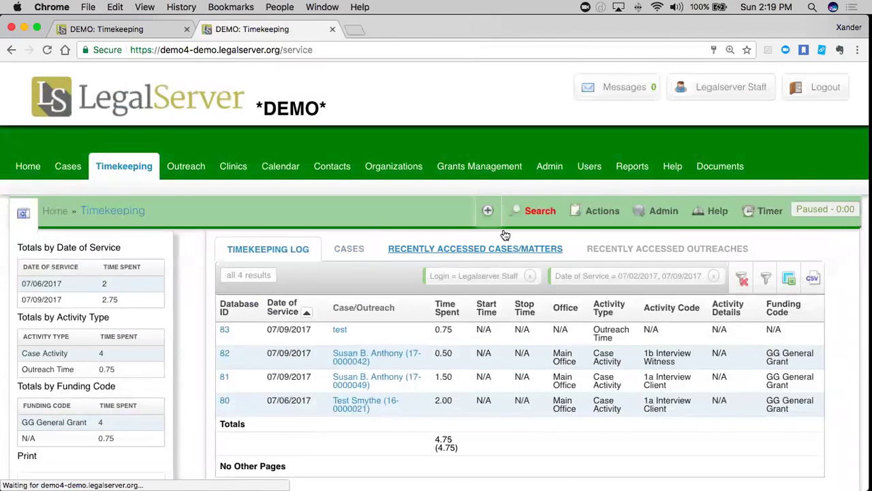
# Step: Start a new Other Time timeslip from the Actions menu
pyautogui.click(603, 225)
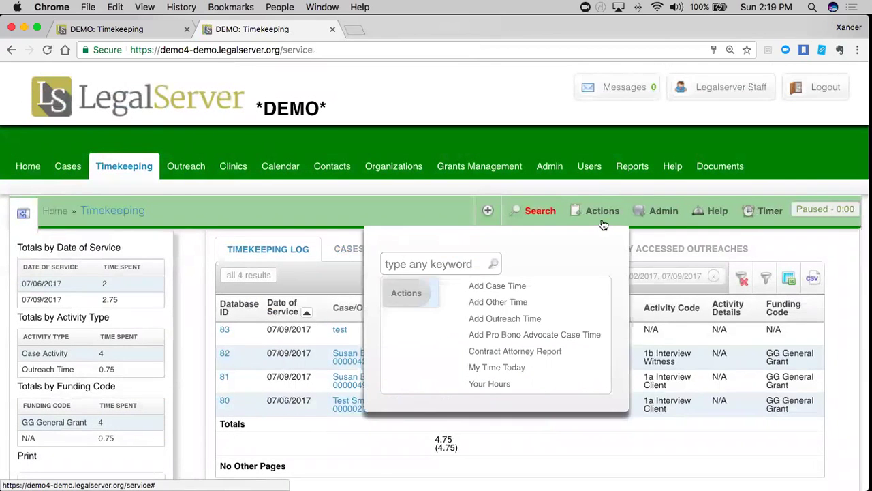
pyautogui.click(529, 302)
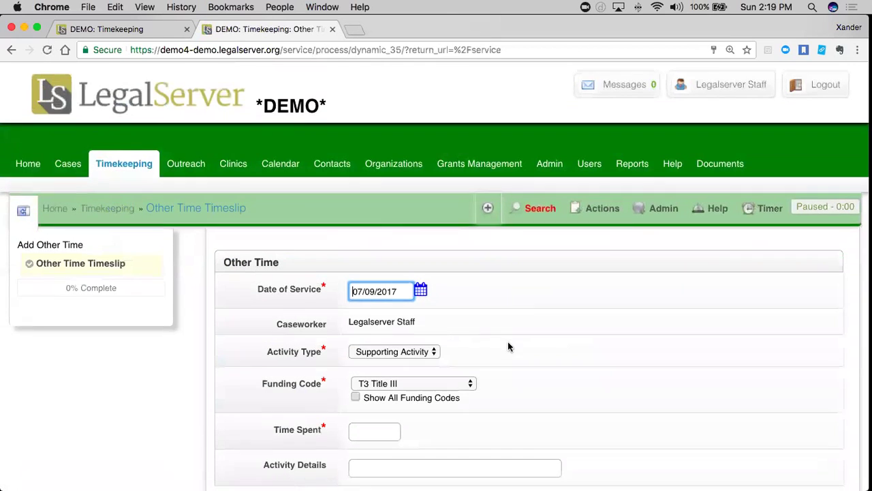
pyautogui.scroll(-2, 508, 346)
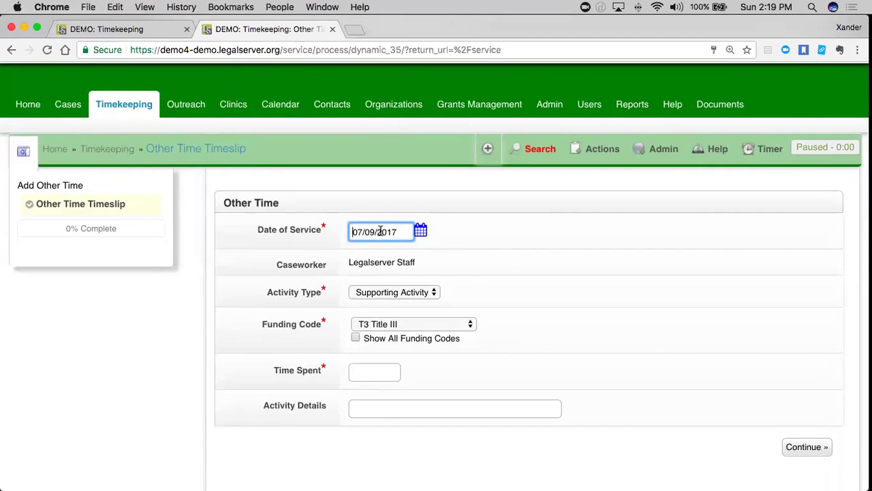
# Step: Keep Supporting Activity as the activity type and enter .5 hours time spent
pyautogui.click(360, 293)
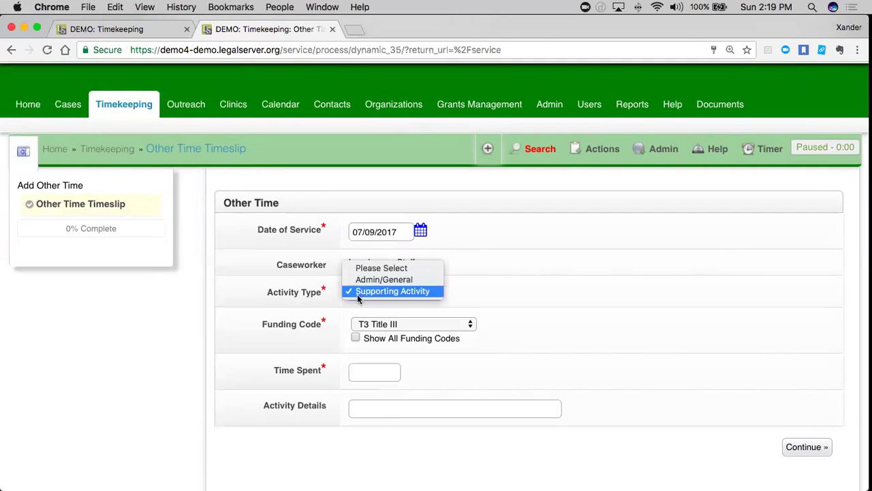
pyautogui.click(308, 334)
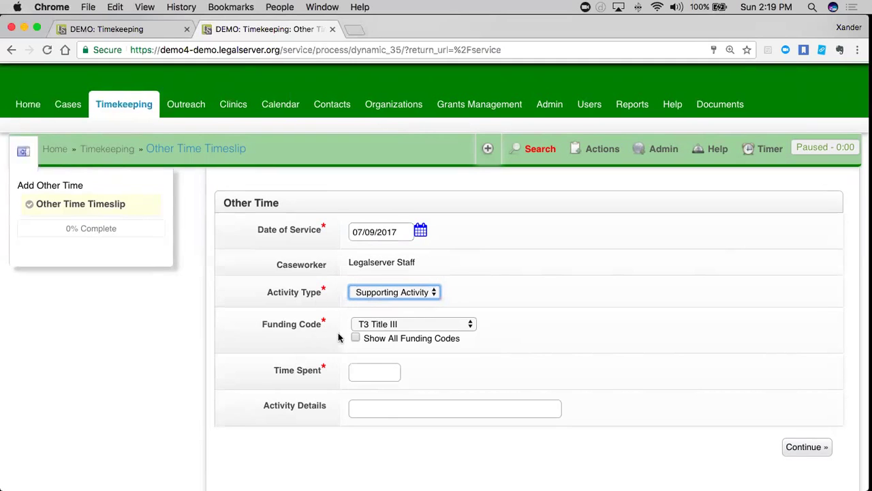
pyautogui.click(387, 370)
pyautogui.write('.5')
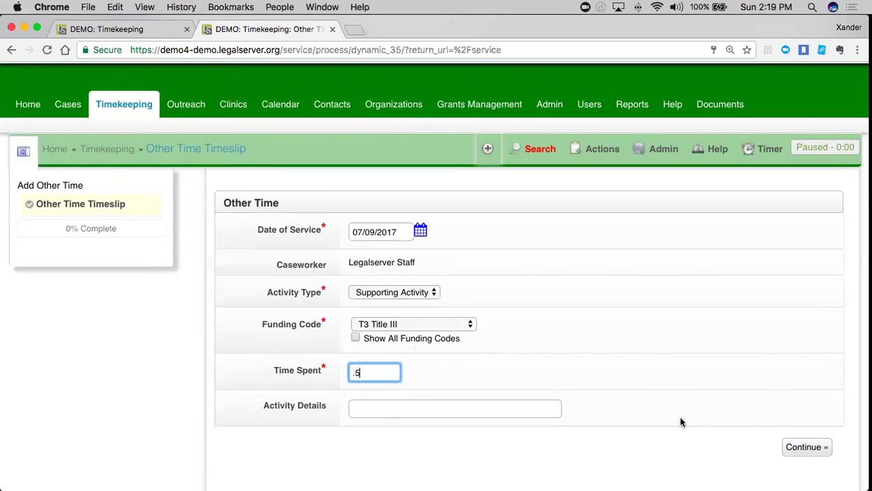
pyautogui.click(723, 436)
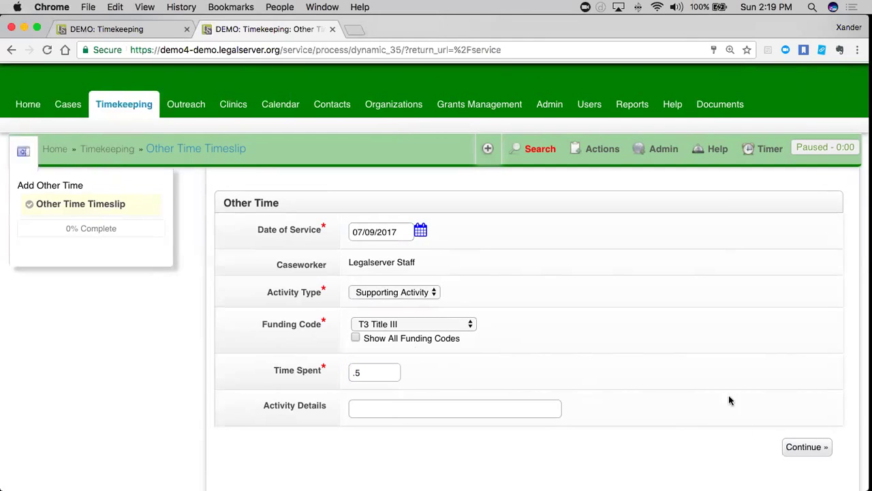